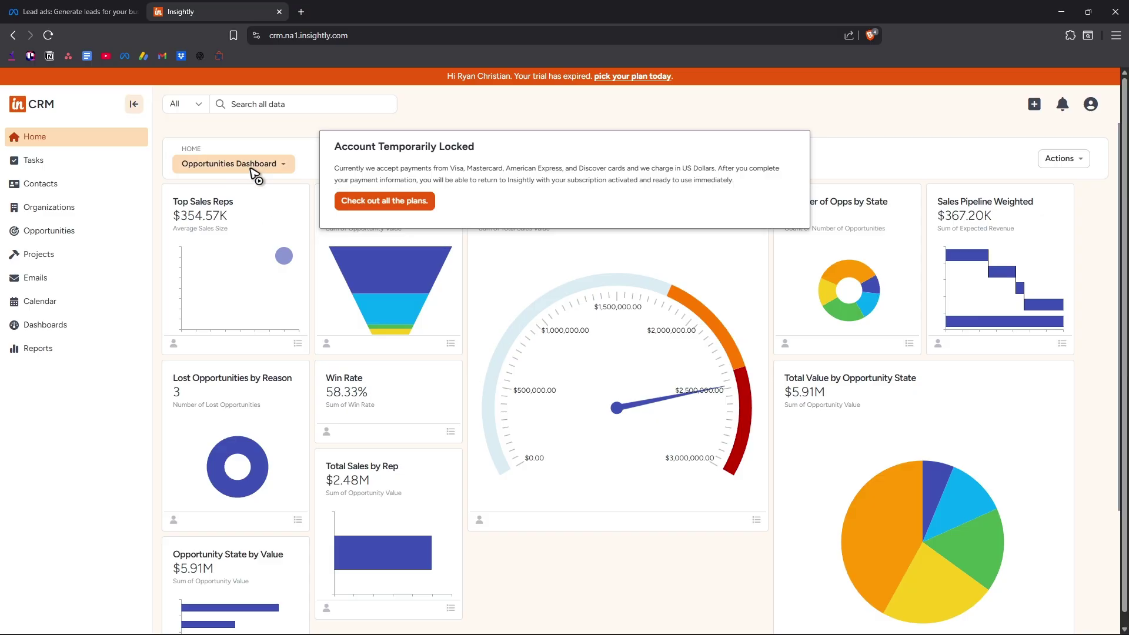
# Open zapier.com in a new browser tab, log in with the Google account, and show the dashboard full screen
pyautogui.click(301, 12)
pyautogui.write('zapier.com')
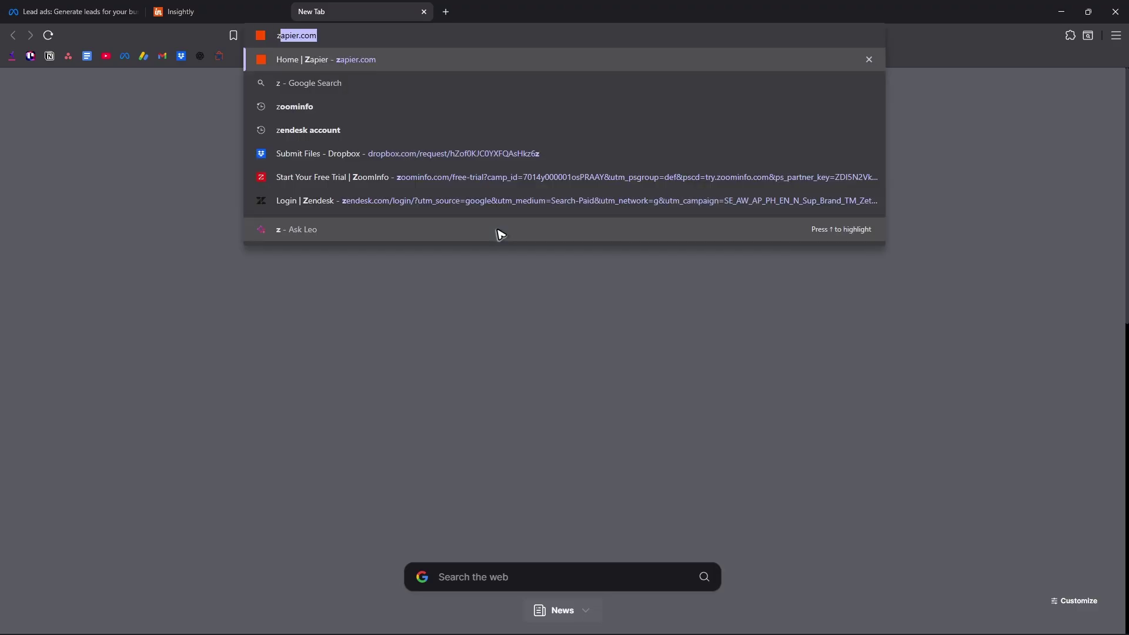
pyautogui.press('Return')
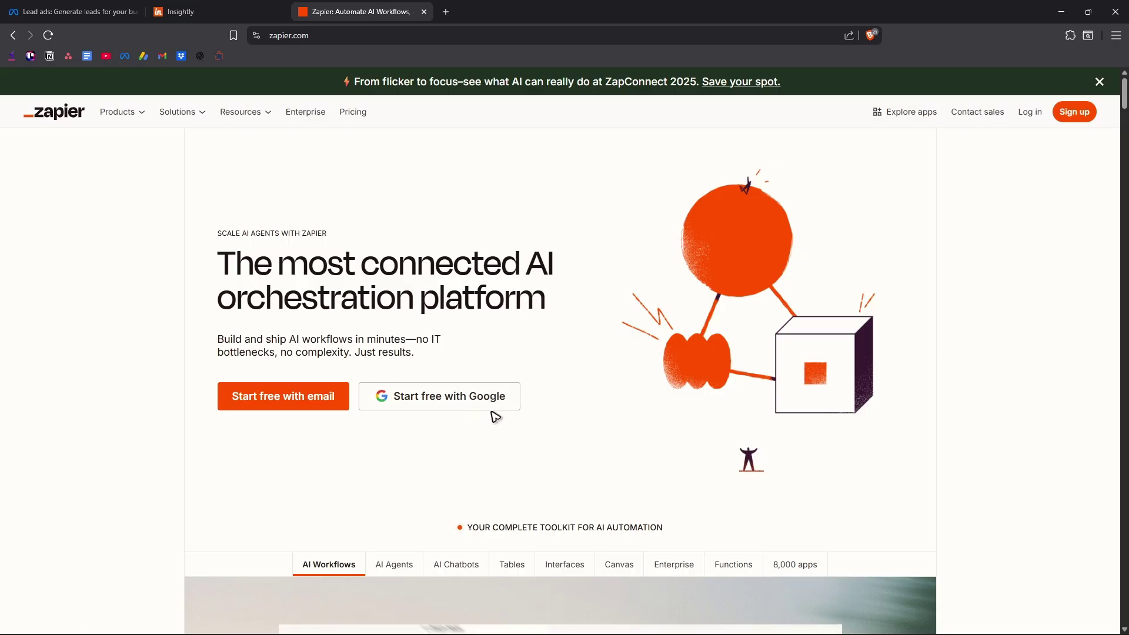
pyautogui.click(505, 405)
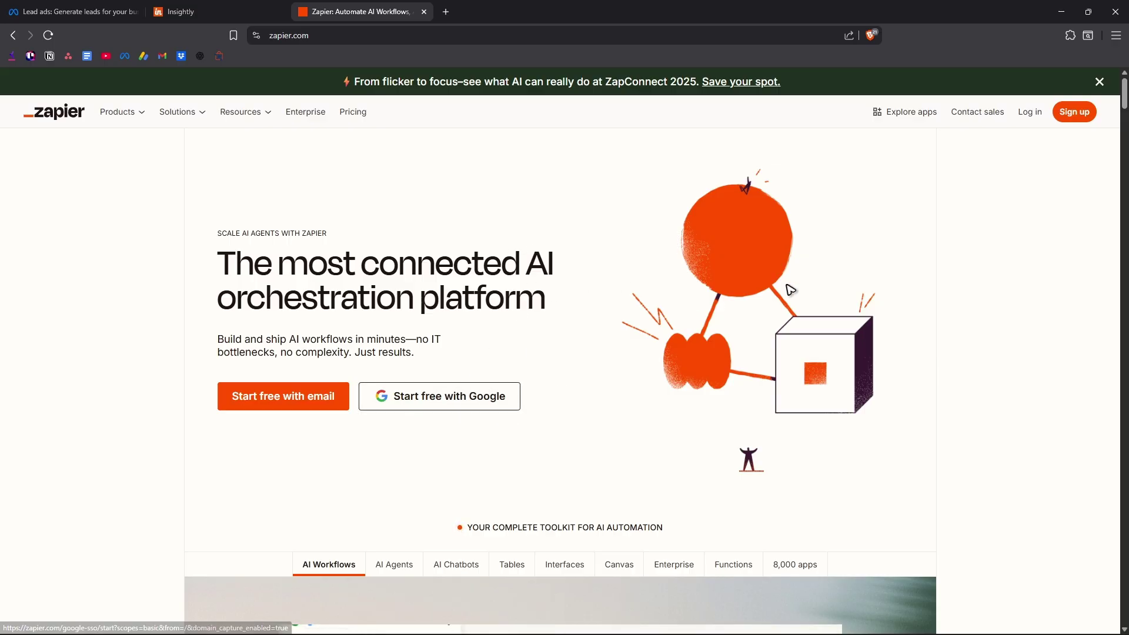
pyautogui.click(1029, 114)
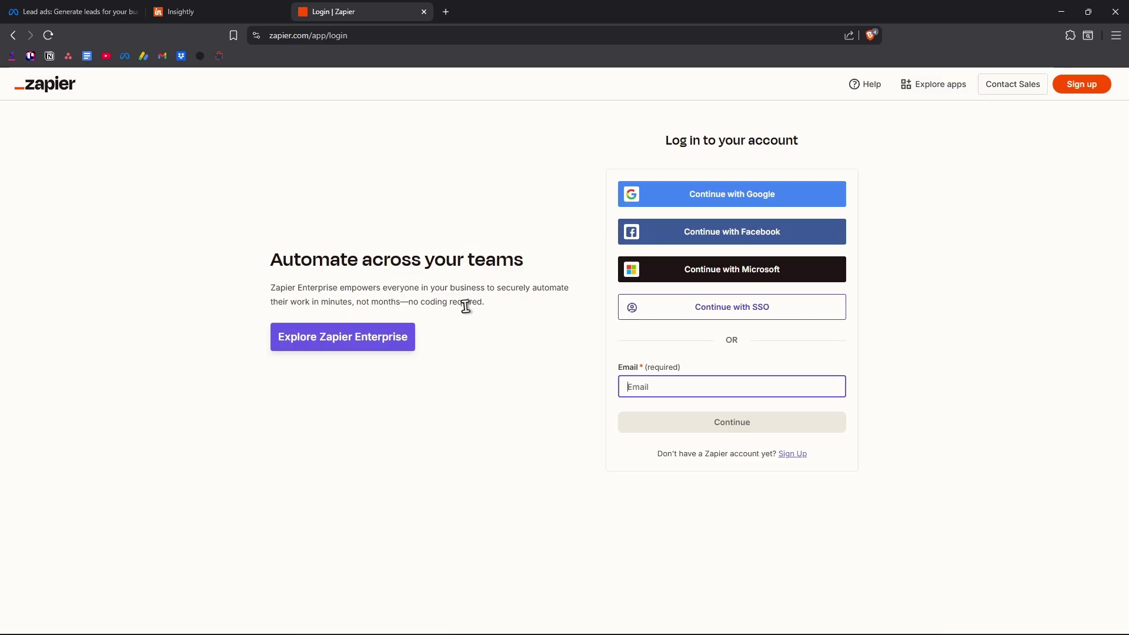
pyautogui.click(720, 194)
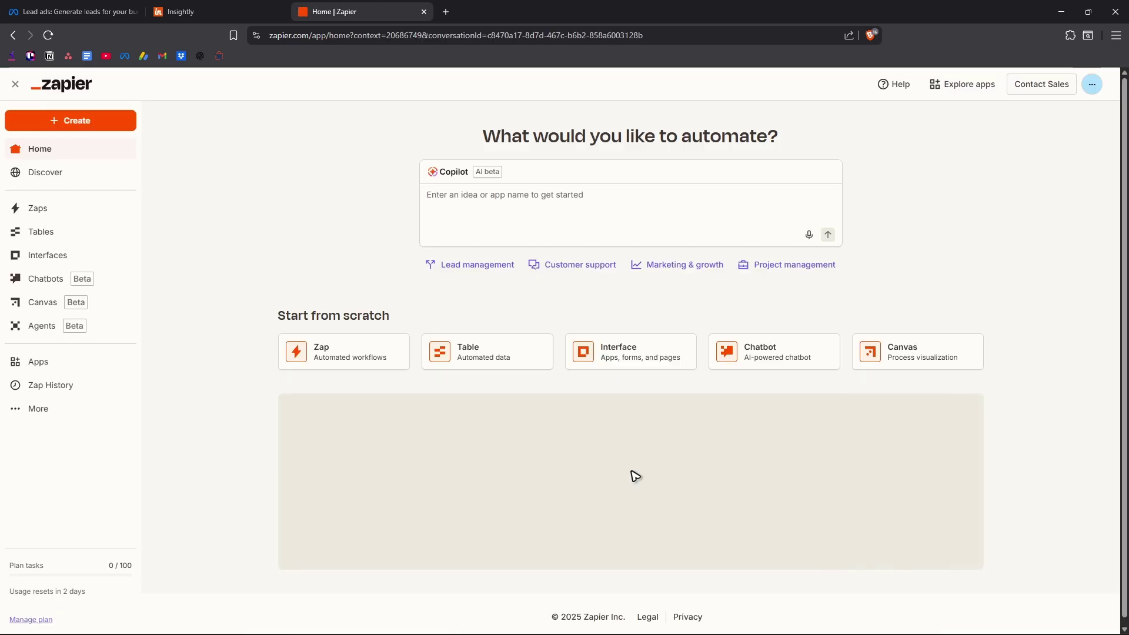
pyautogui.press('F11')
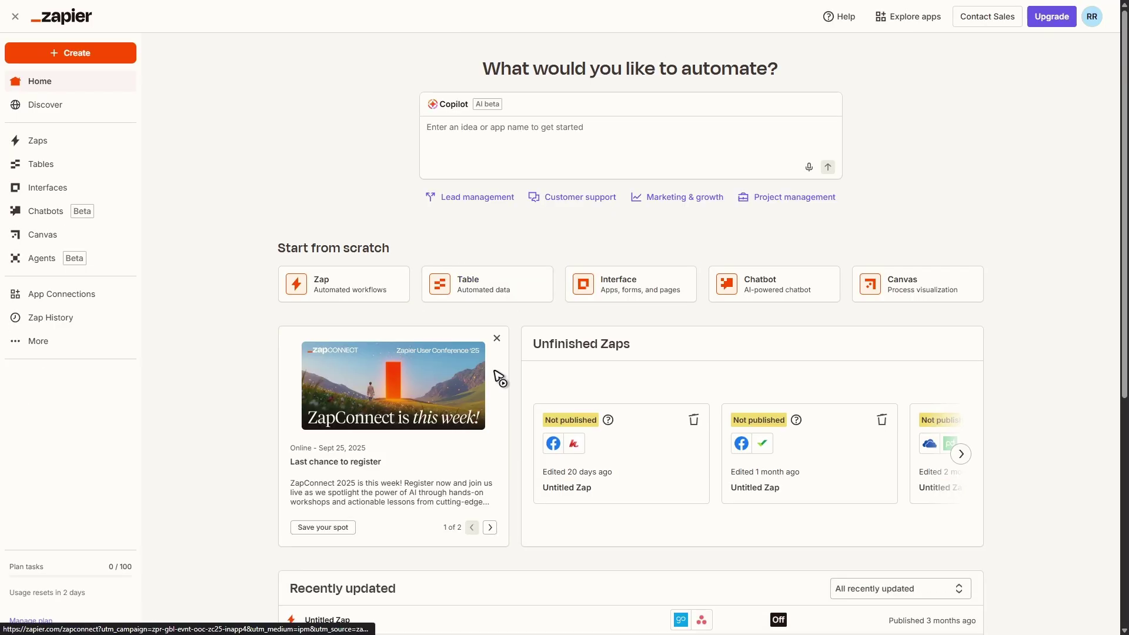
# Create a new Zap with Facebook Lead Ads as its trigger app and check the Pro feature notice
pyautogui.click(94, 55)
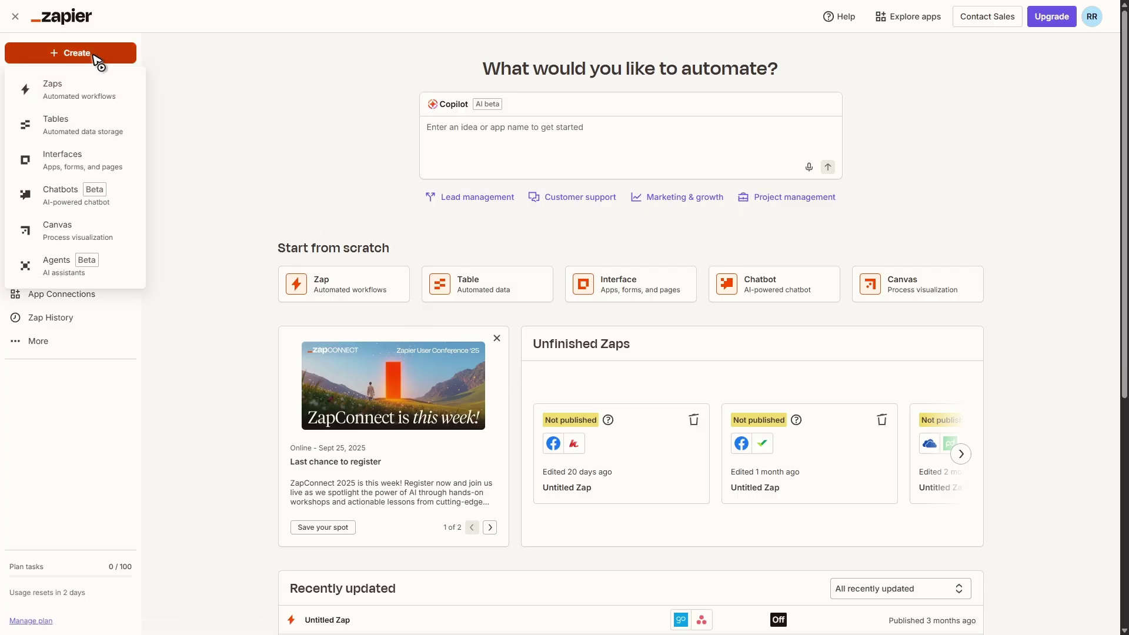
pyautogui.click(70, 92)
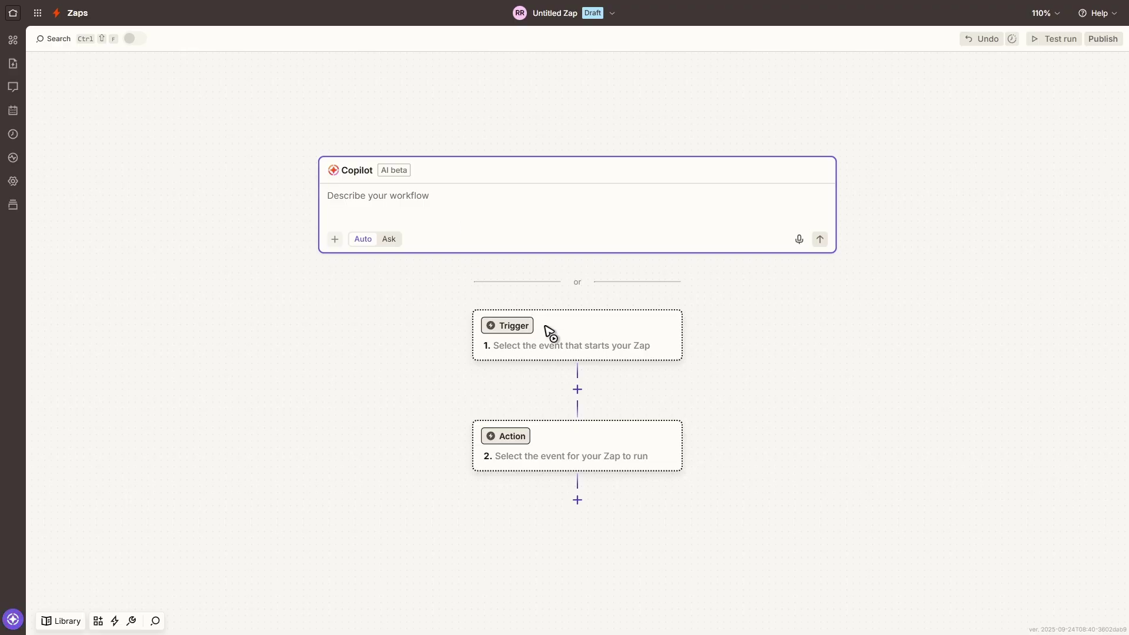
pyautogui.click(517, 333)
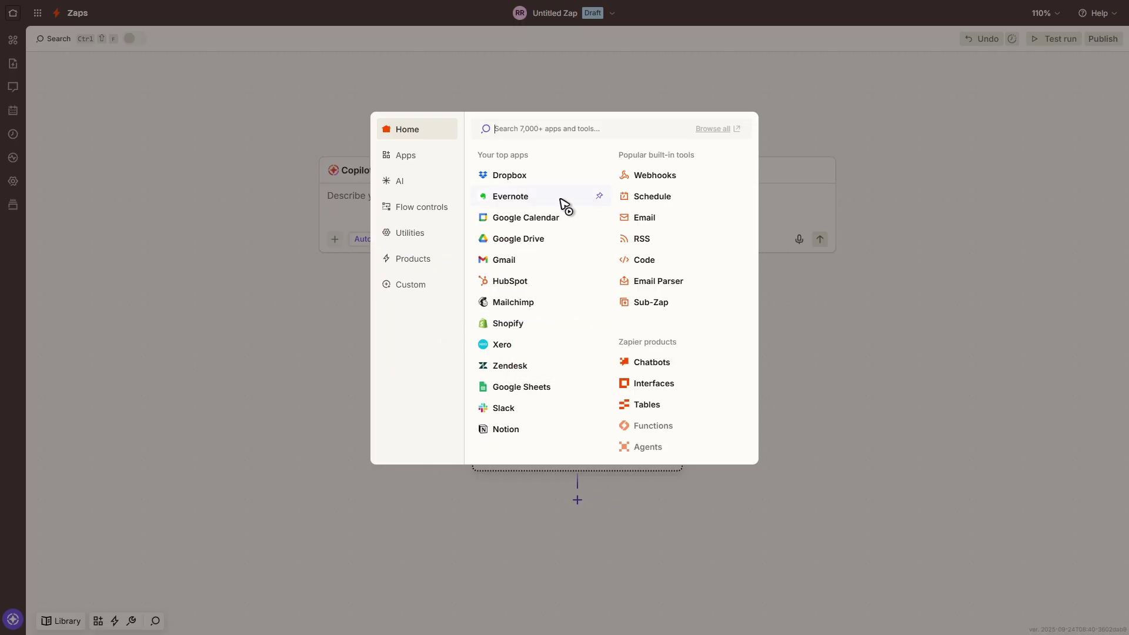
pyautogui.write('facebook')
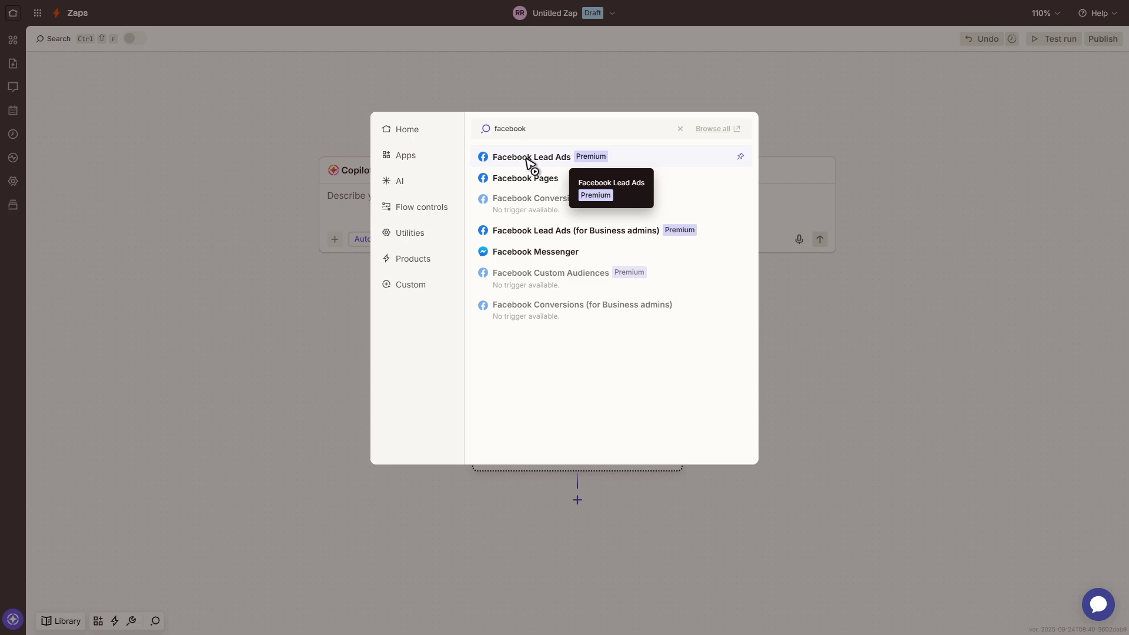
pyautogui.click(594, 161)
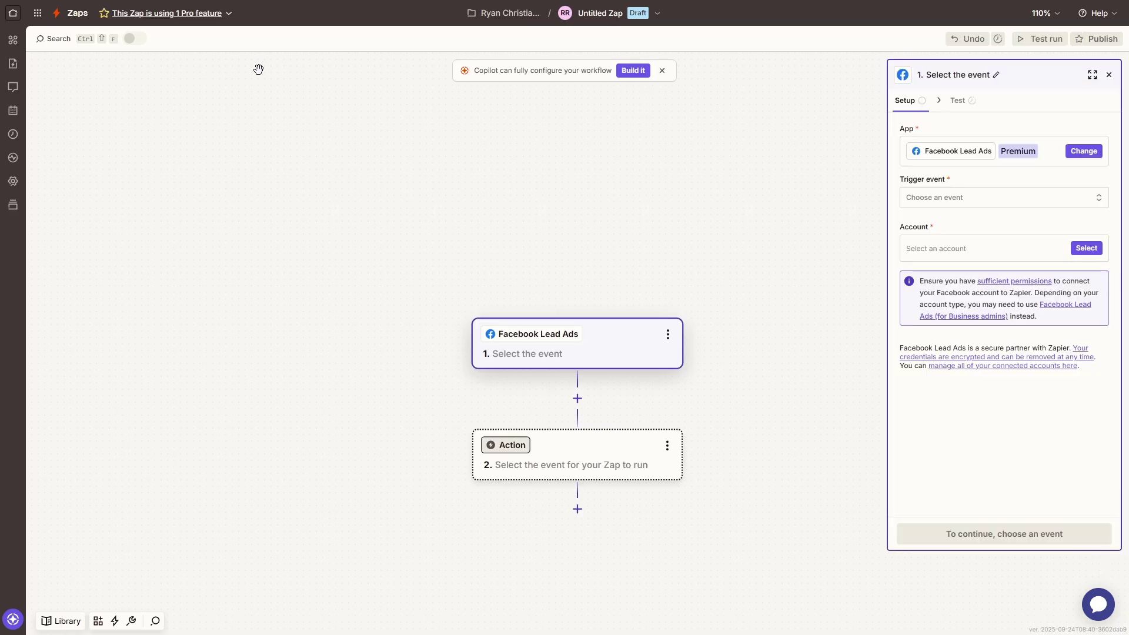
pyautogui.click(228, 13)
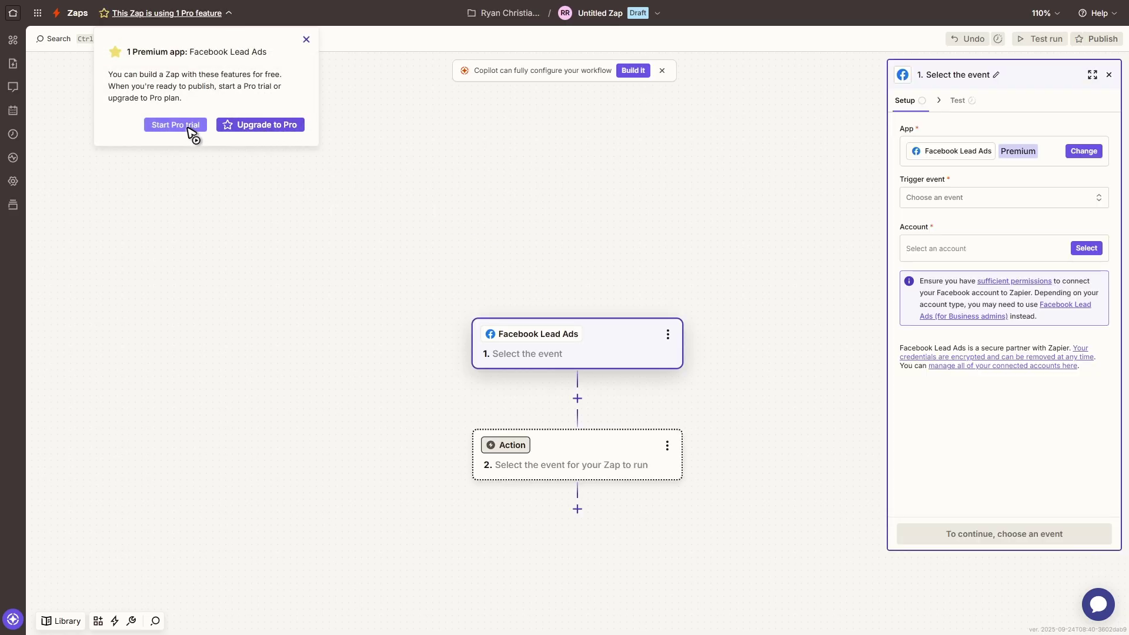
pyautogui.click(306, 40)
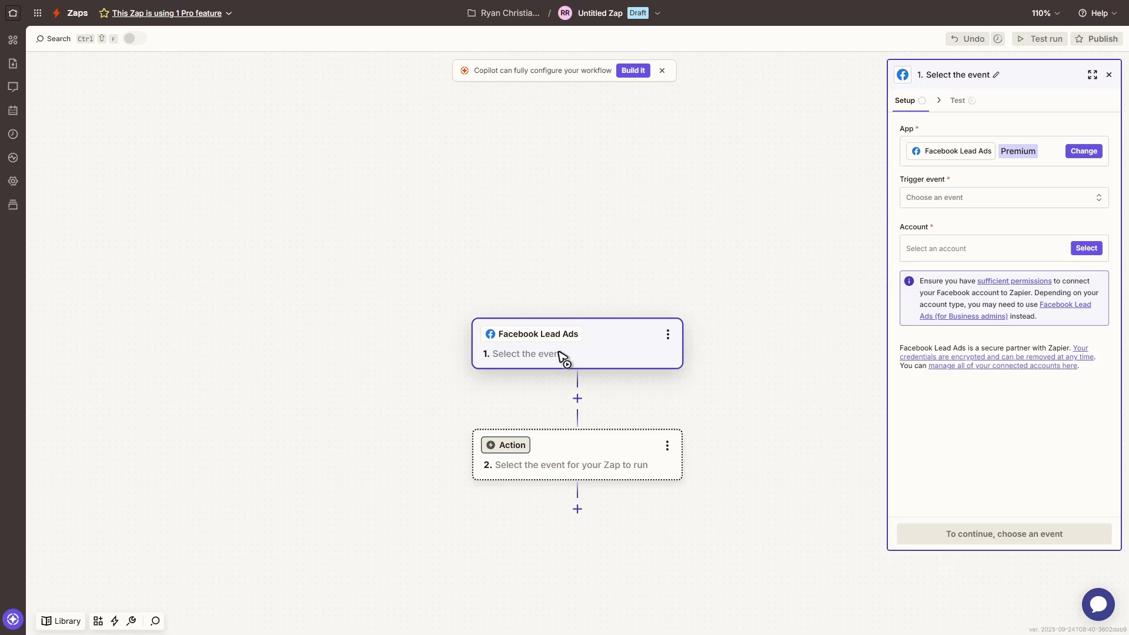
# Assign the existing Facebook account to the trigger and set its event to New Lead
pyautogui.click(1085, 250)
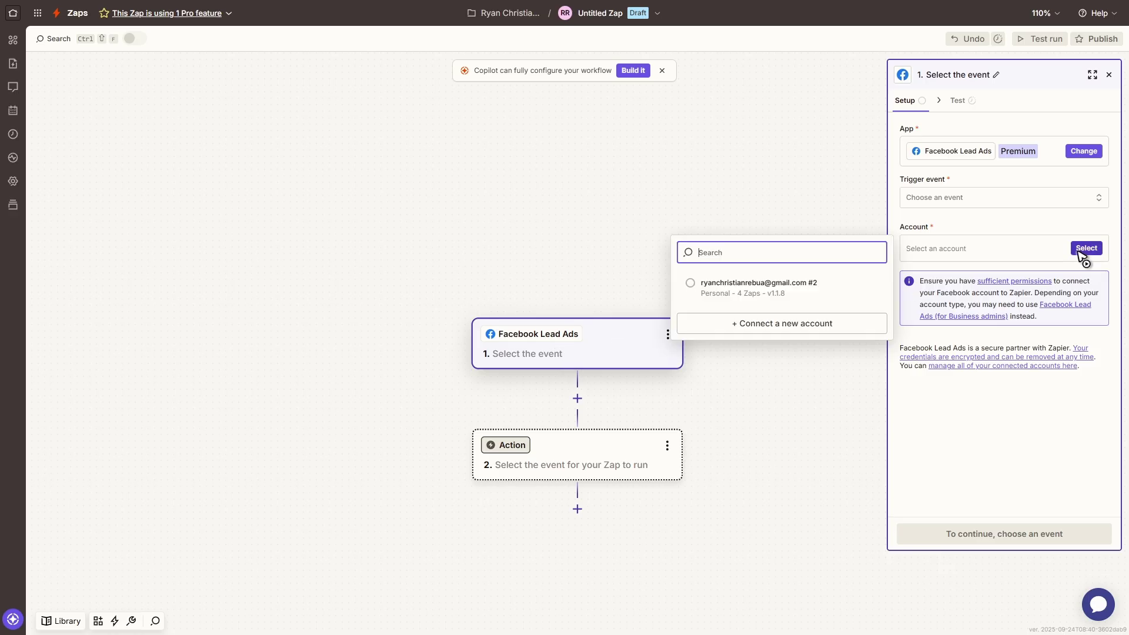
pyautogui.click(698, 289)
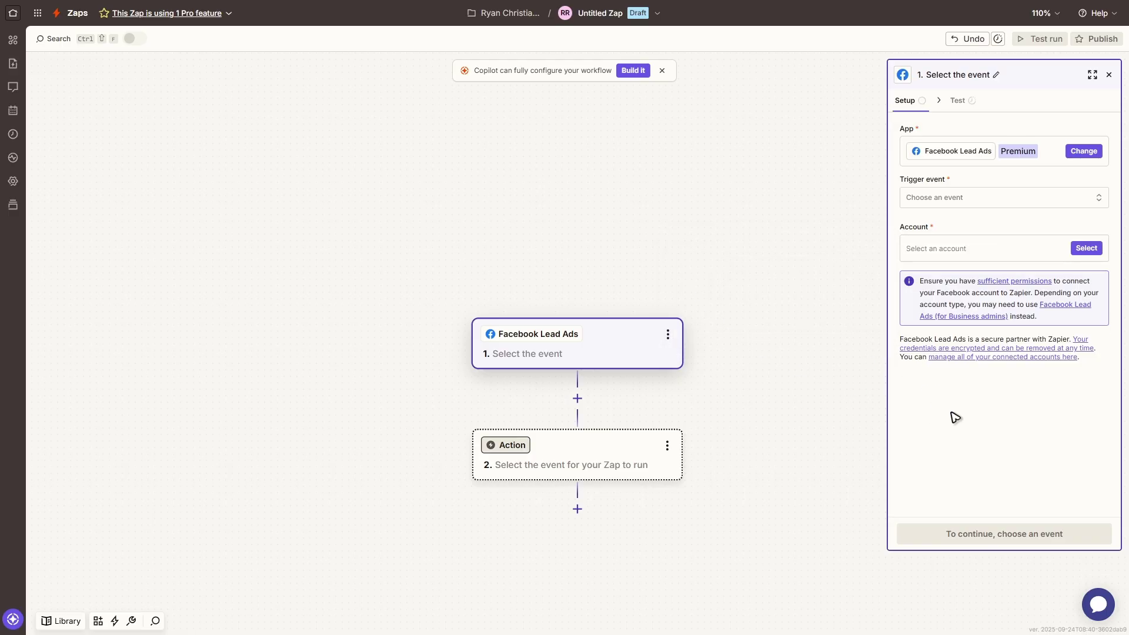
pyautogui.click(951, 203)
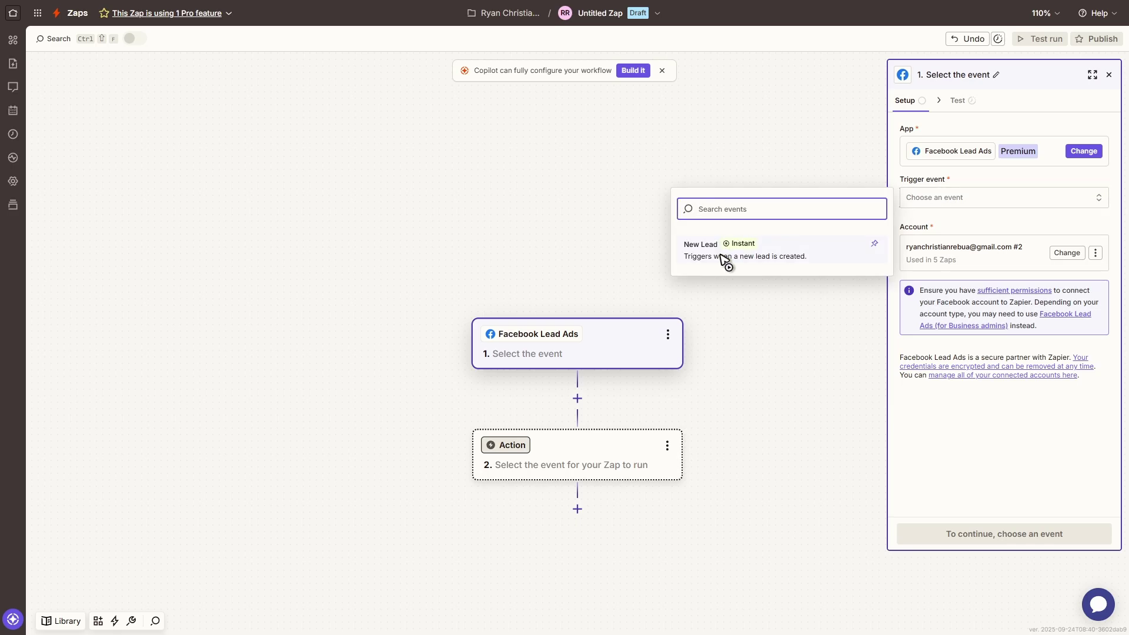
pyautogui.click(762, 254)
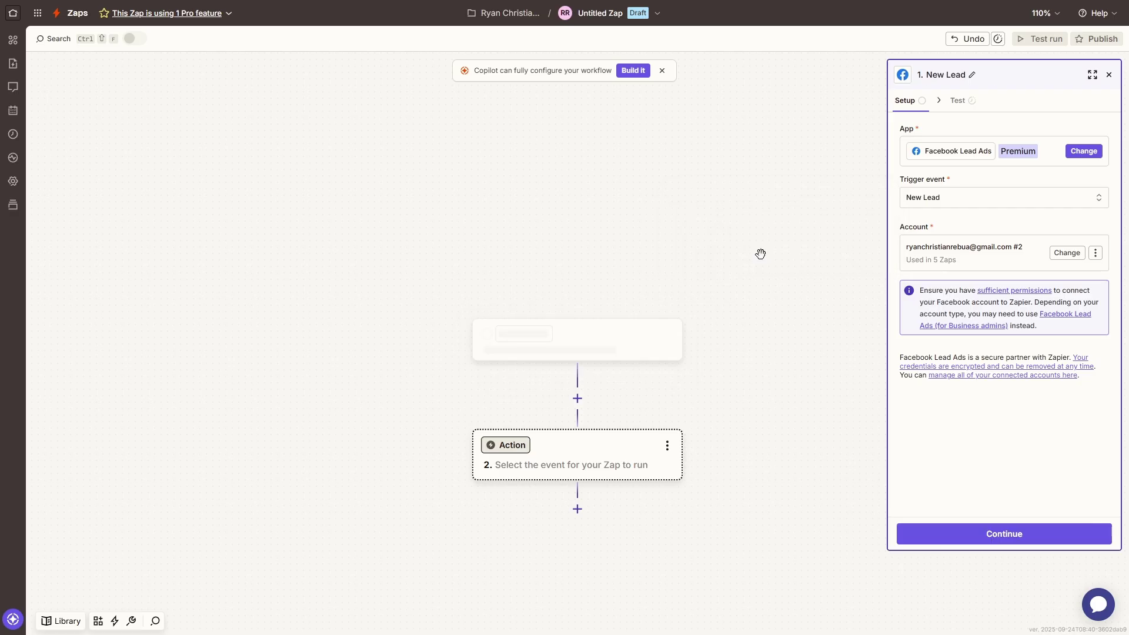
pyautogui.click(1022, 540)
# Set the trigger's page to Made4Money, test the trigger, and close its settings
pyautogui.click(940, 185)
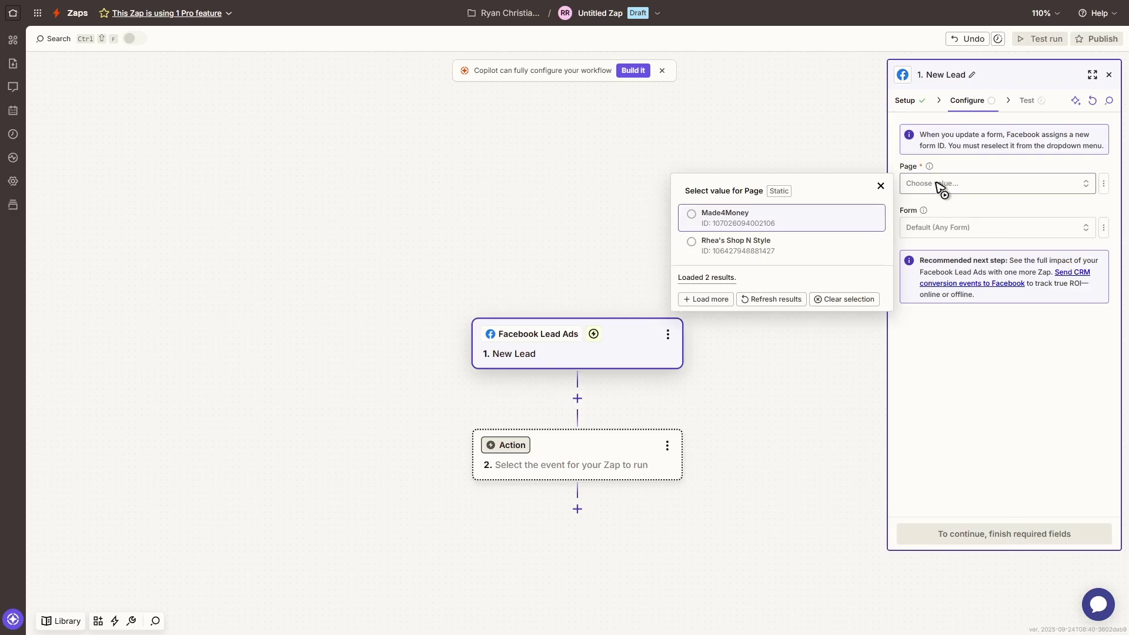
pyautogui.click(748, 220)
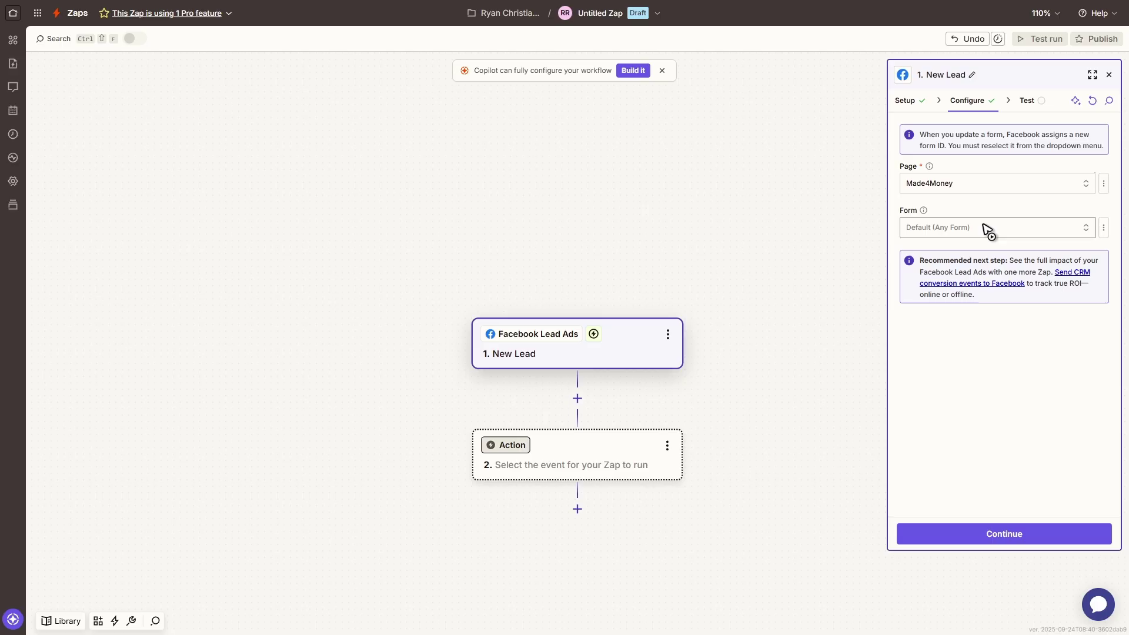
pyautogui.click(1010, 533)
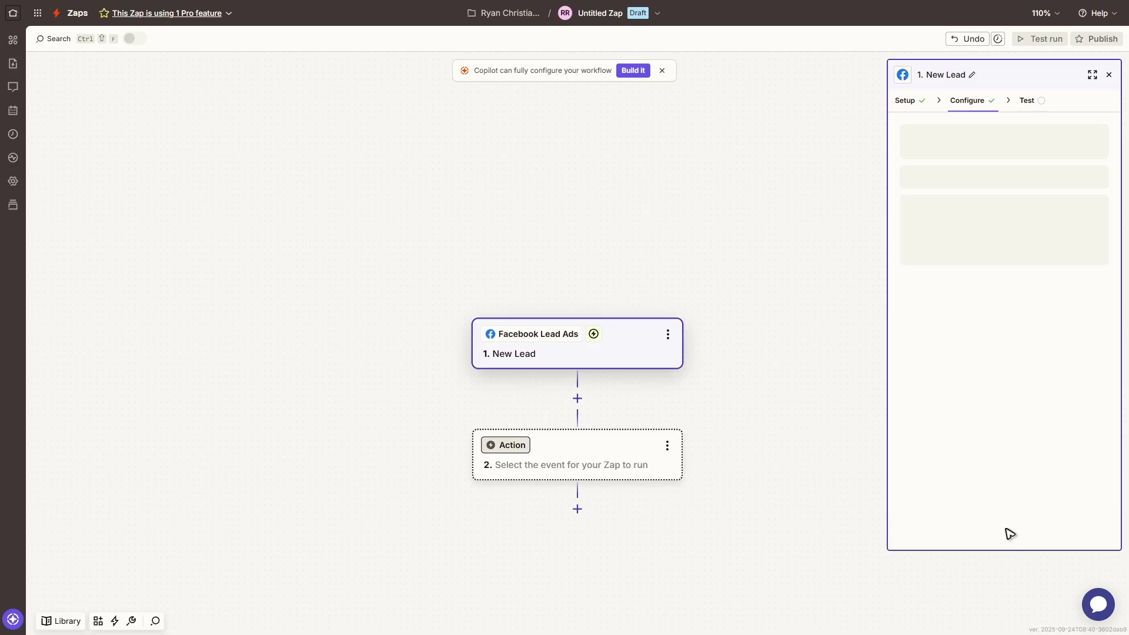
pyautogui.click(1022, 533)
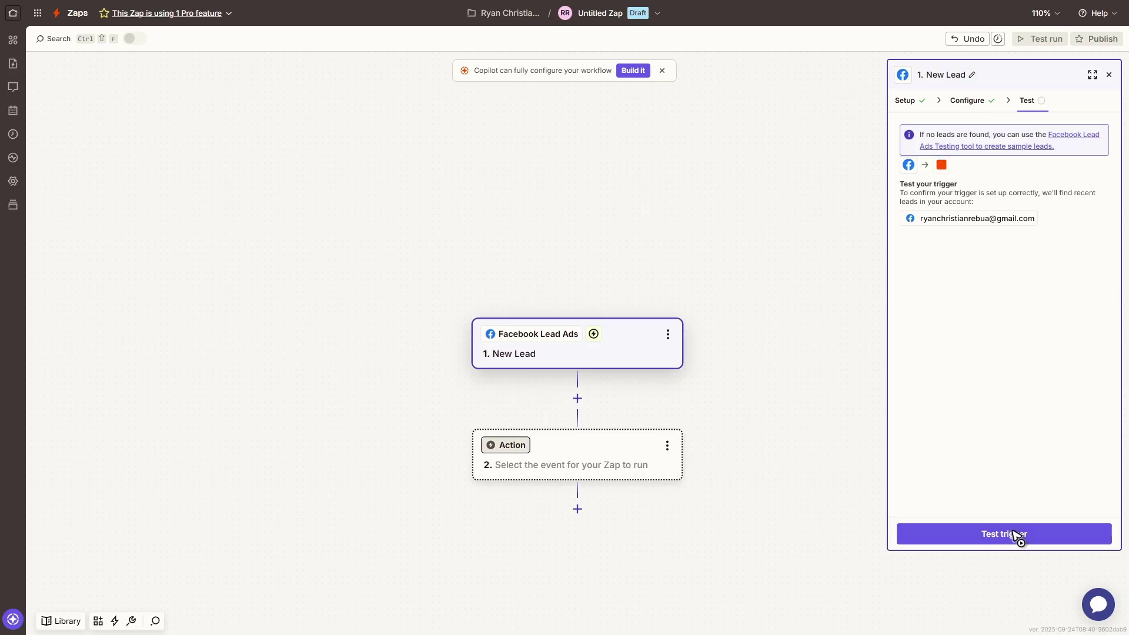
pyautogui.click(1032, 530)
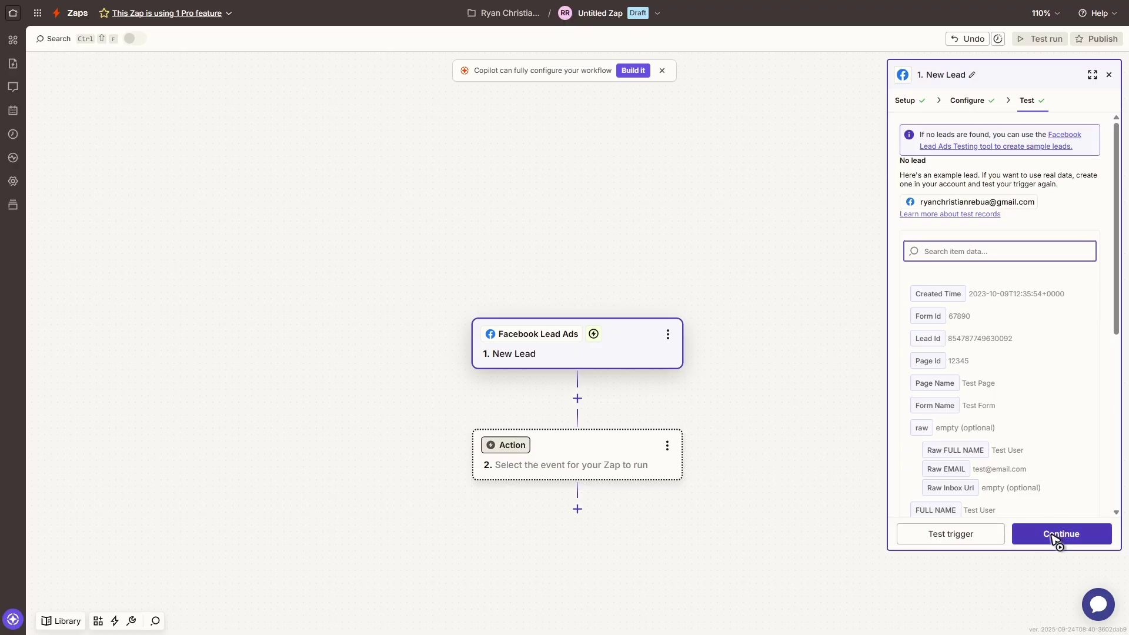
pyautogui.click(1109, 75)
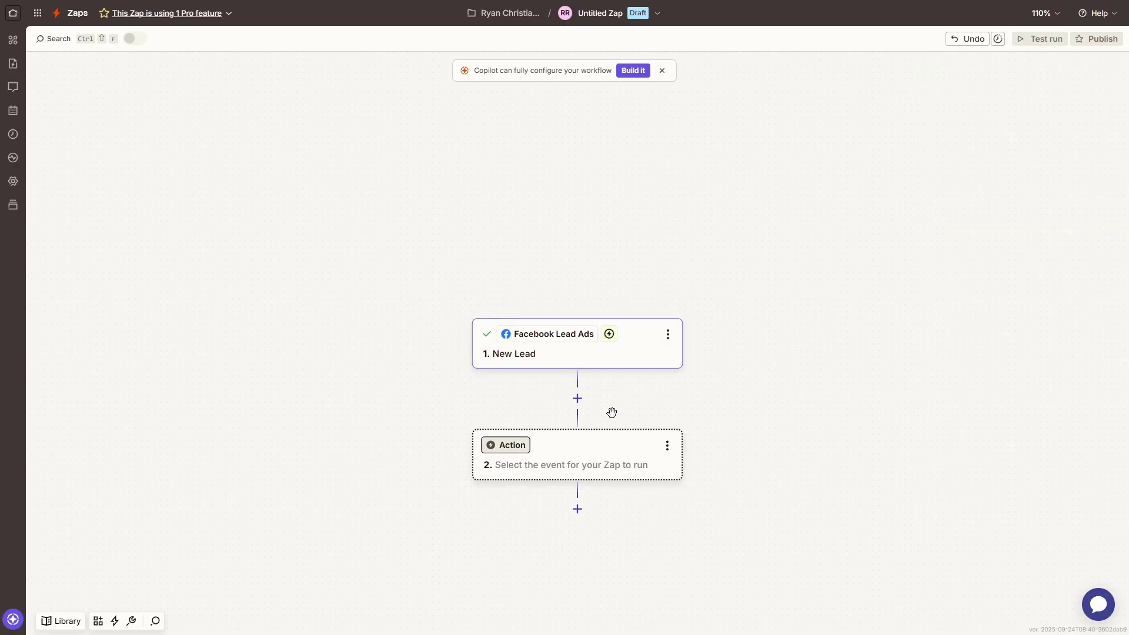
# Search for "insight" and choose Insightly as the app for the Zap's action step
pyautogui.click(515, 451)
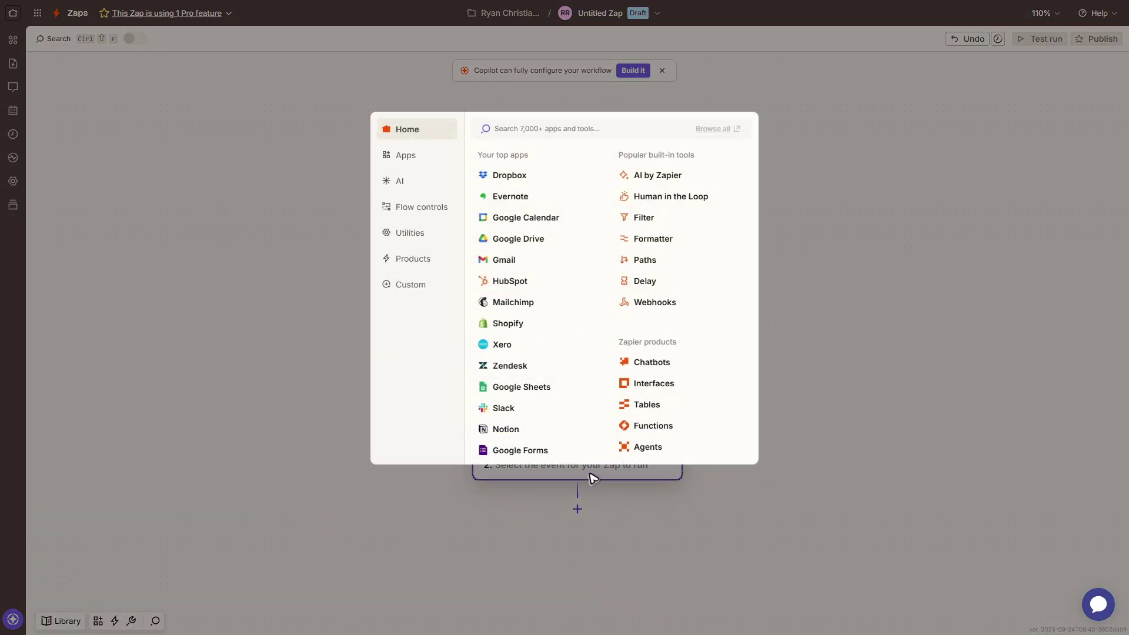
pyautogui.write('insight')
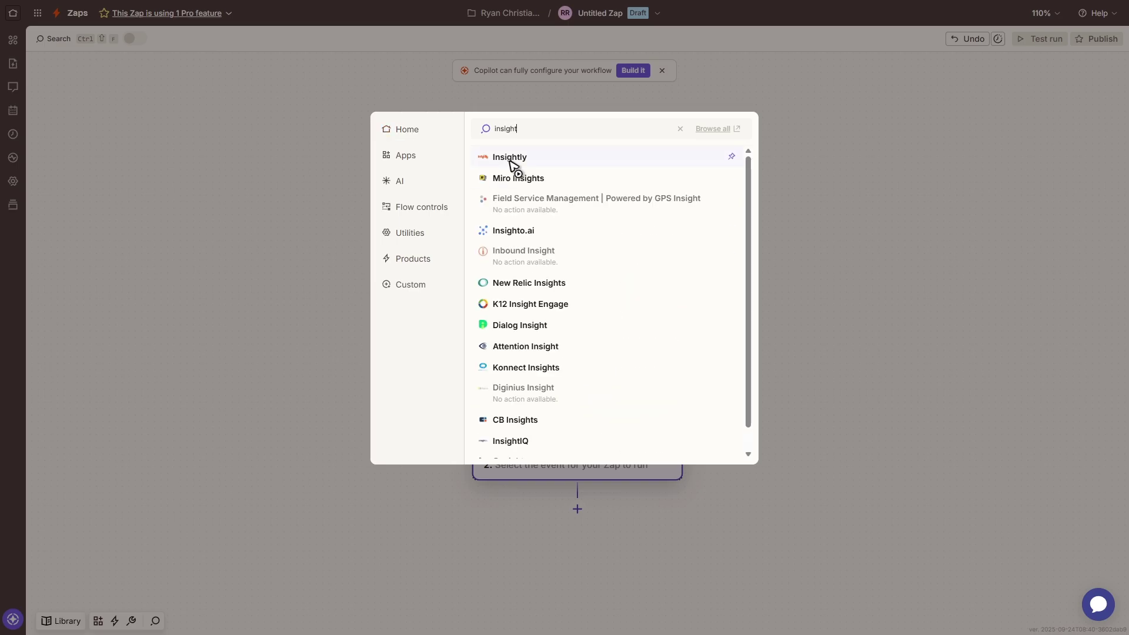
pyautogui.click(512, 165)
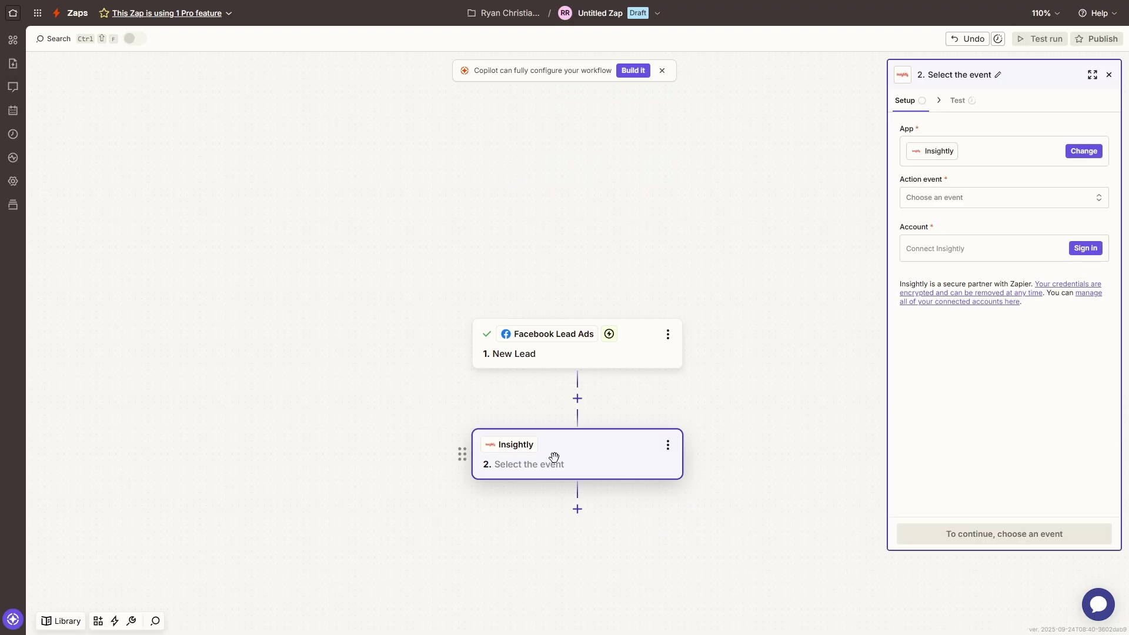
# Start connecting an Insightly account and locate the API key in Insightly's User Settings
pyautogui.click(1096, 248)
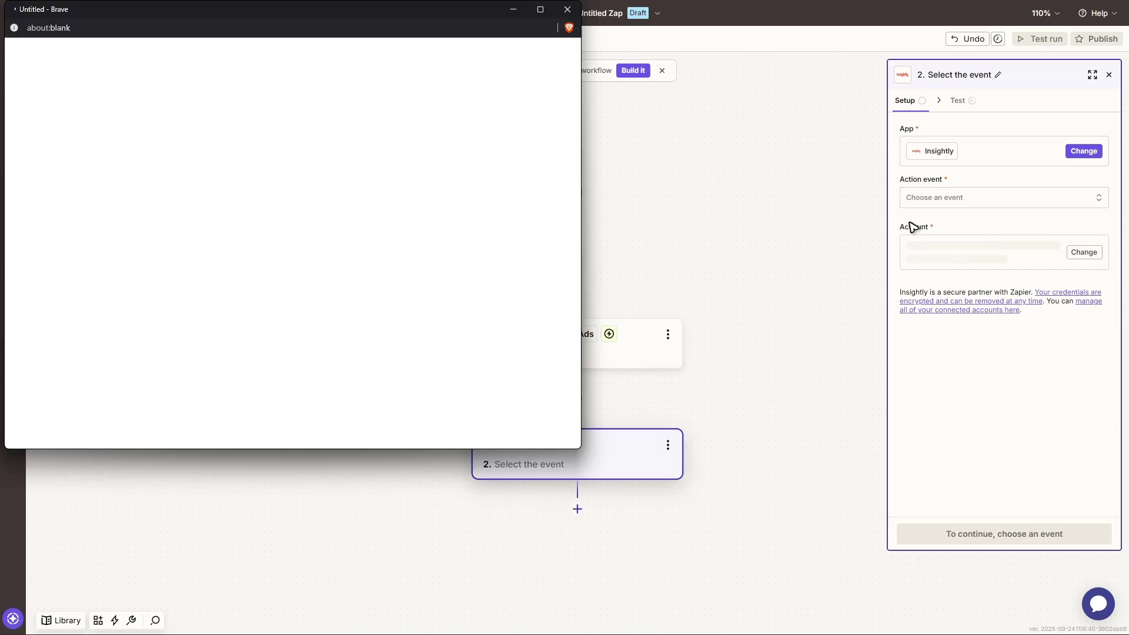
pyautogui.moveTo(470, 15); pyautogui.dragTo(700, 111)
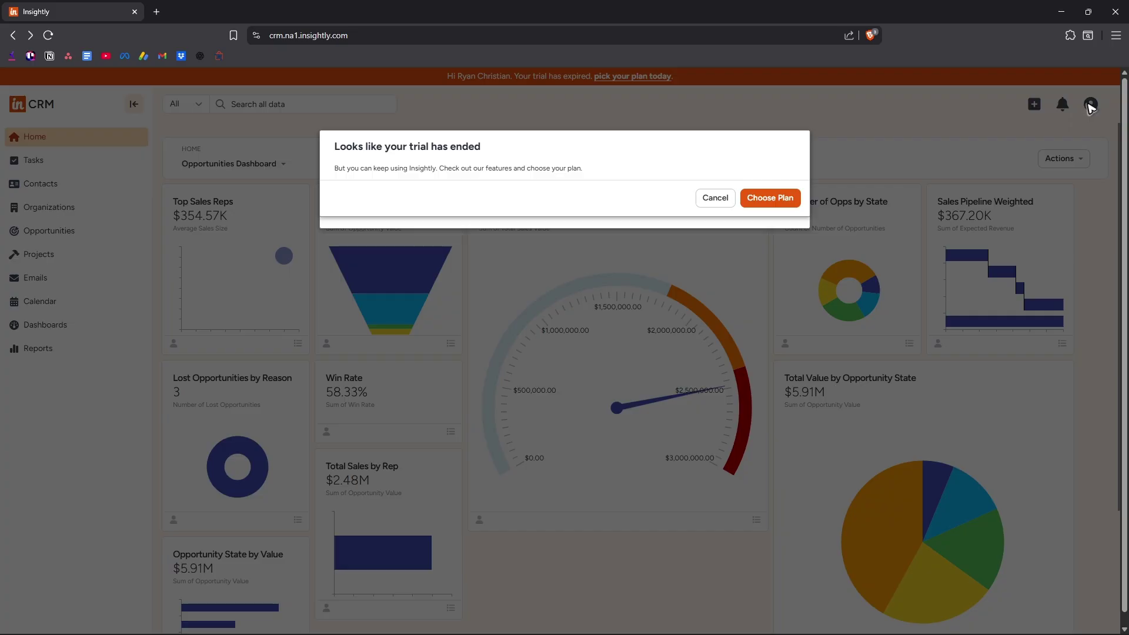
pyautogui.click(1090, 106)
pyautogui.click(1091, 106)
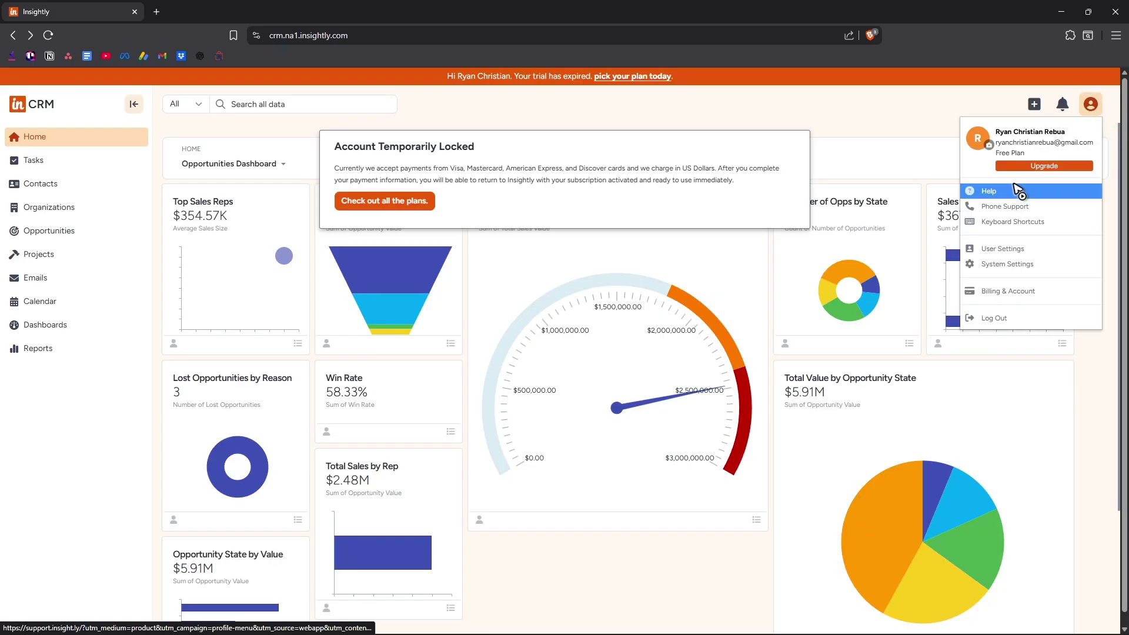
pyautogui.click(1022, 248)
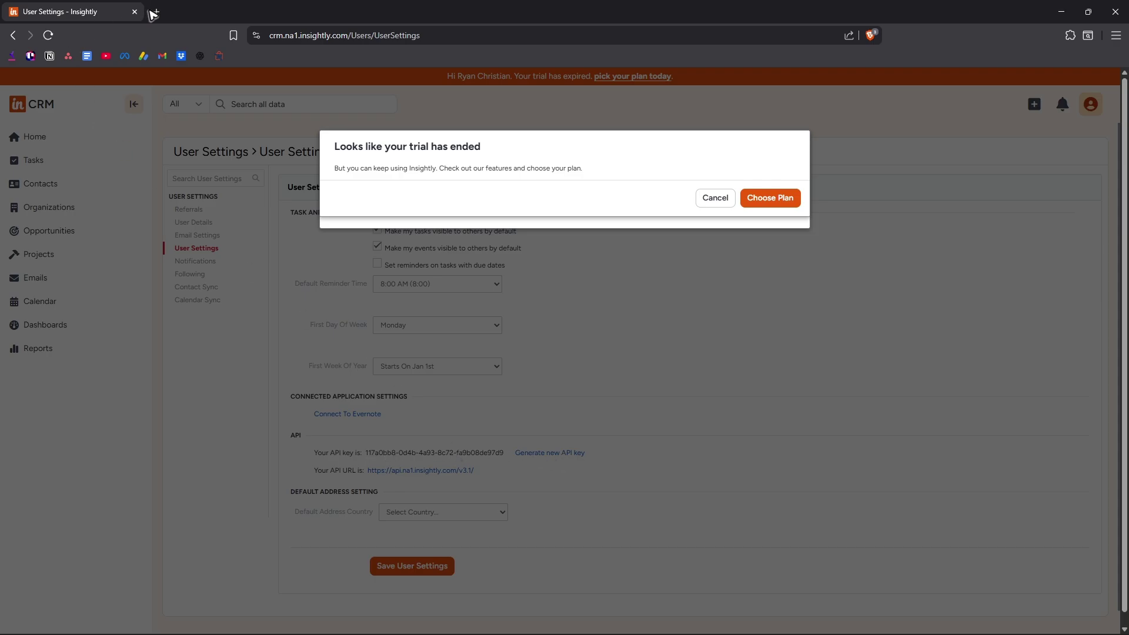
pyautogui.moveTo(1008, 13); pyautogui.dragTo(18, 215)
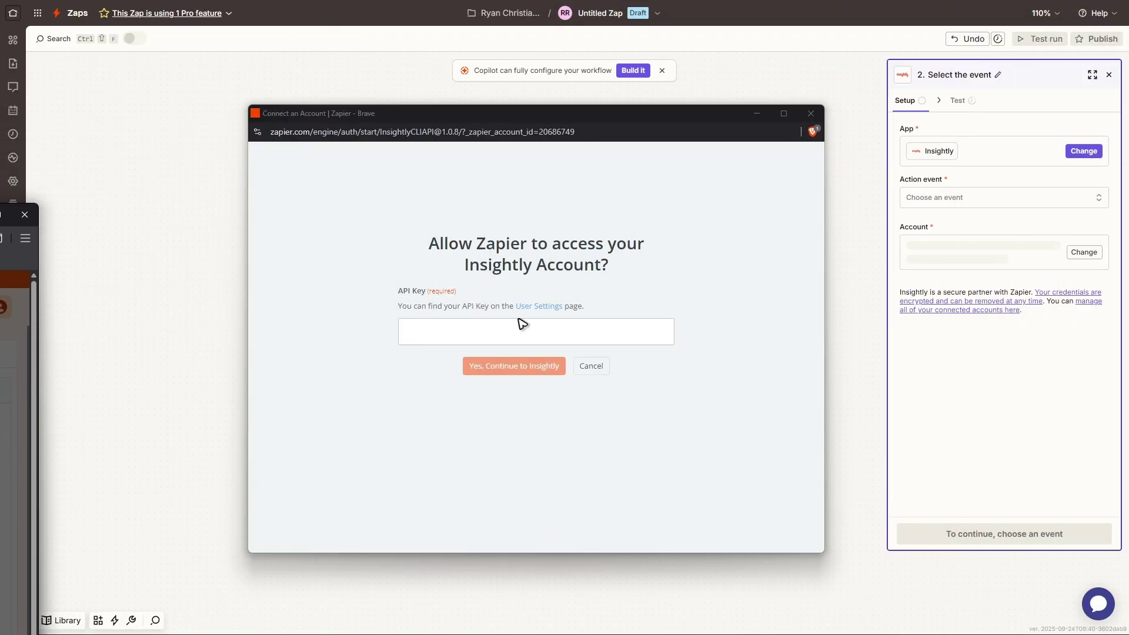
# Check the User Settings link in the Insightly API key request, and close the account connection window
pyautogui.click(502, 332)
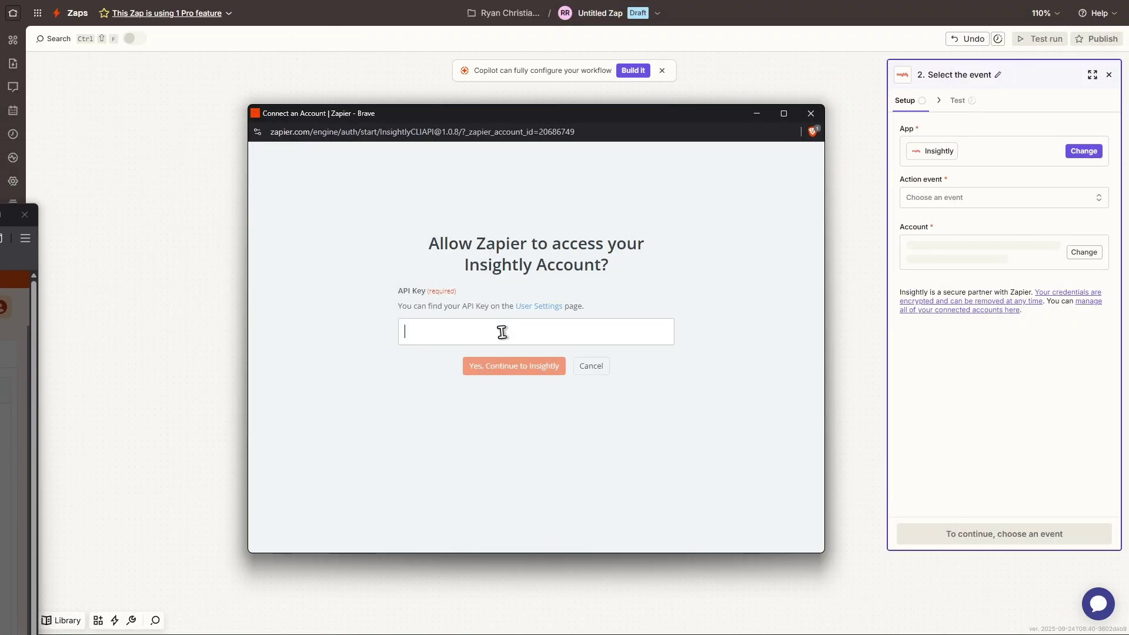
pyautogui.click(537, 307)
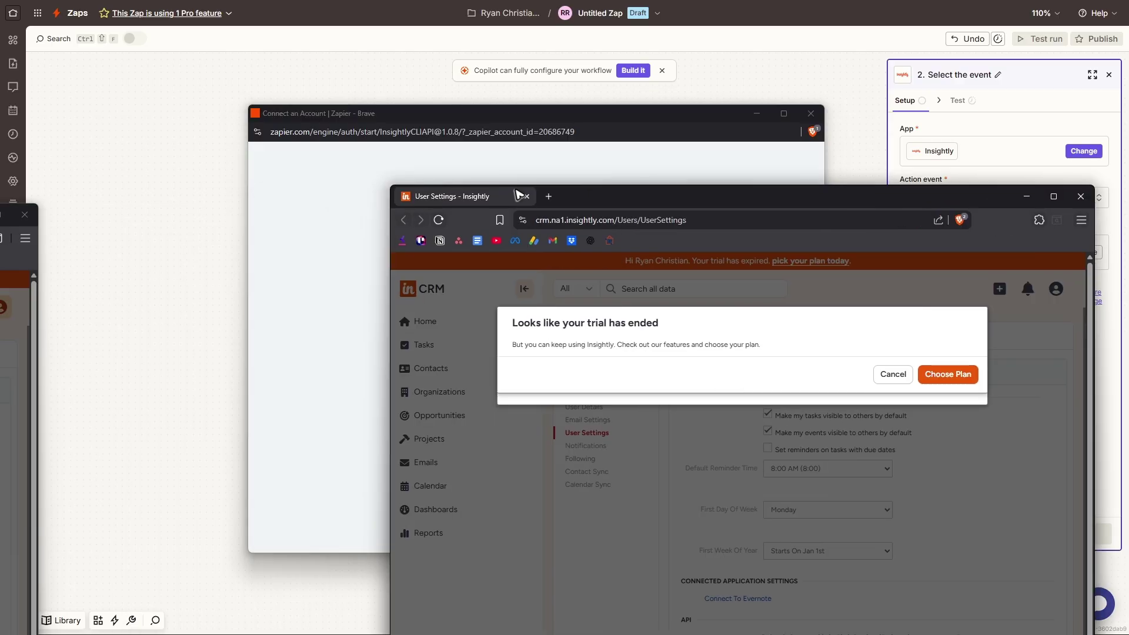
pyautogui.moveTo(467, 184); pyautogui.dragTo(453, 71)
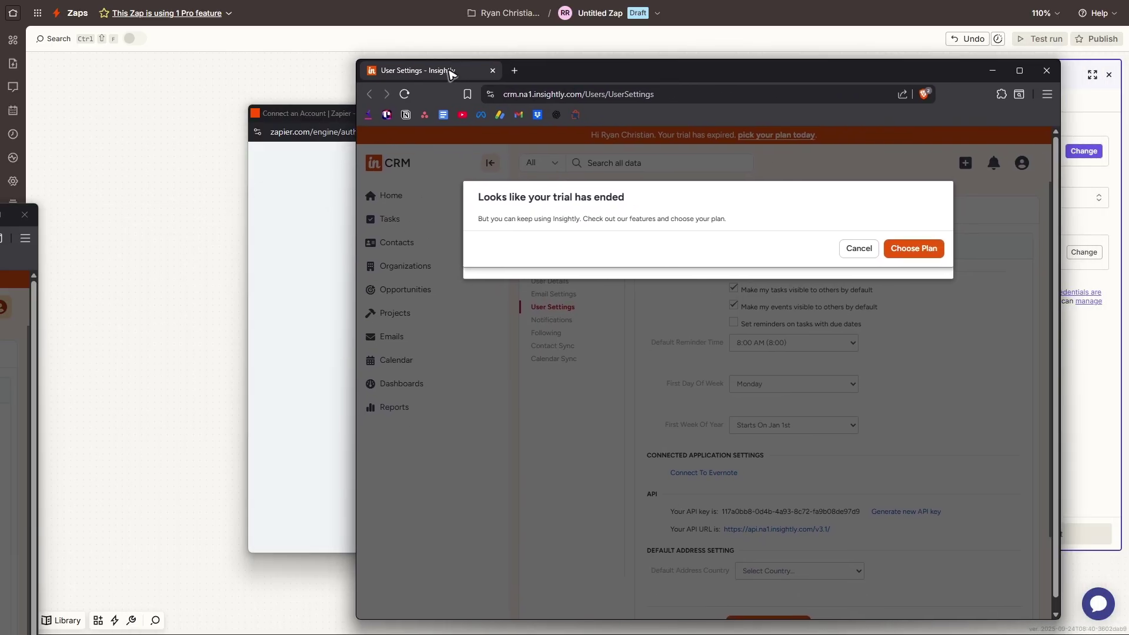
pyautogui.click(1010, 48)
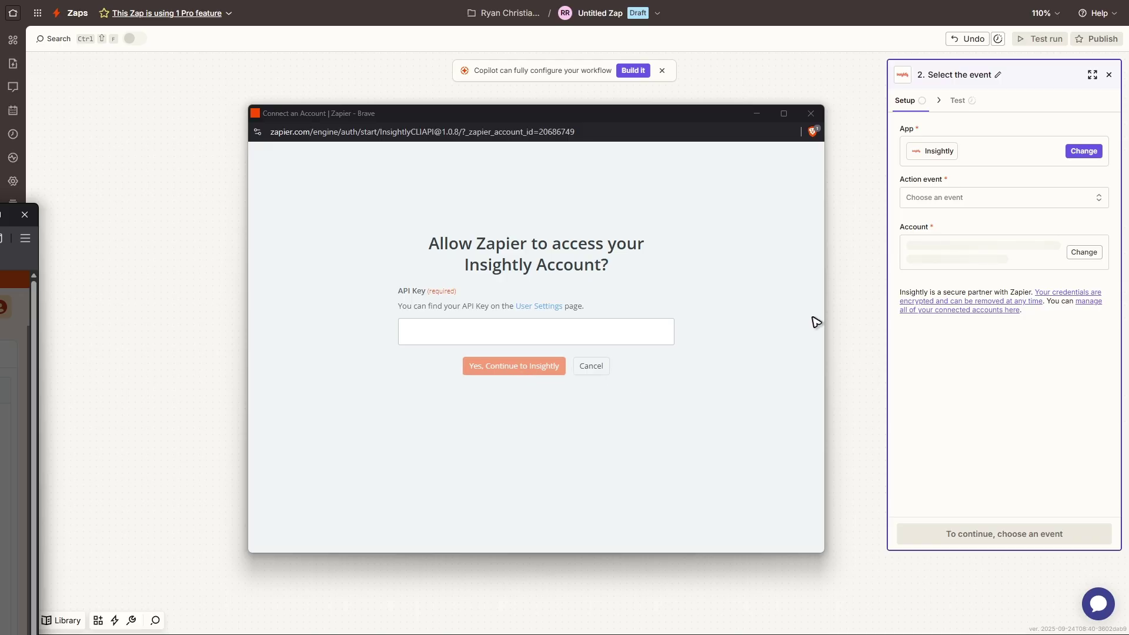
pyautogui.click(811, 112)
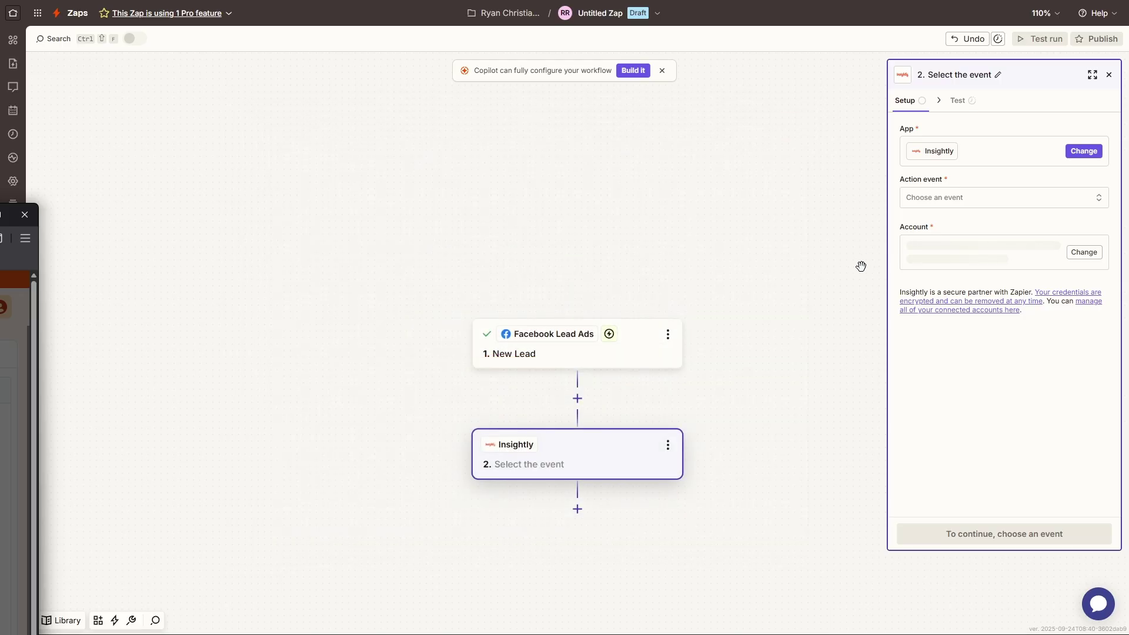
# Set the Insightly action event to Create Record and close the step's settings
pyautogui.click(990, 200)
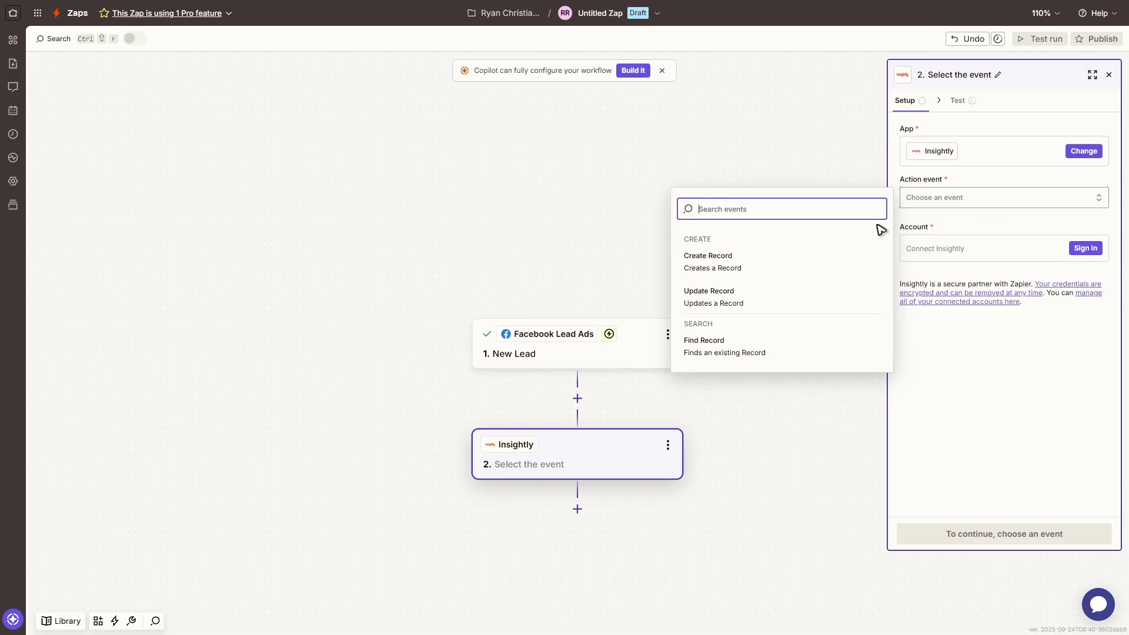
pyautogui.click(780, 269)
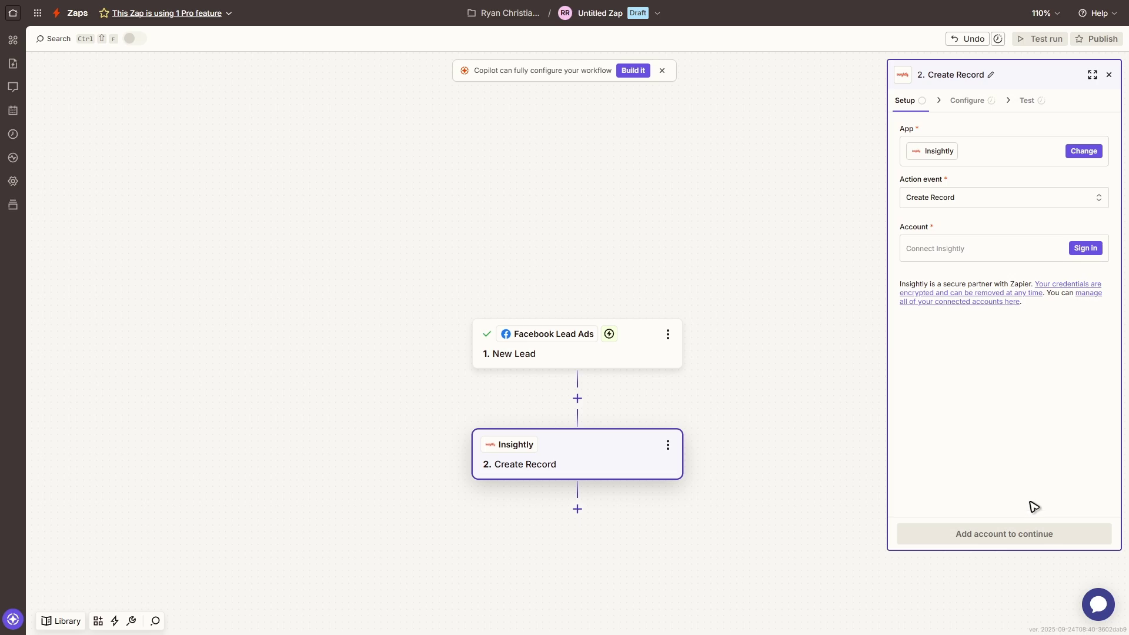
pyautogui.click(1108, 74)
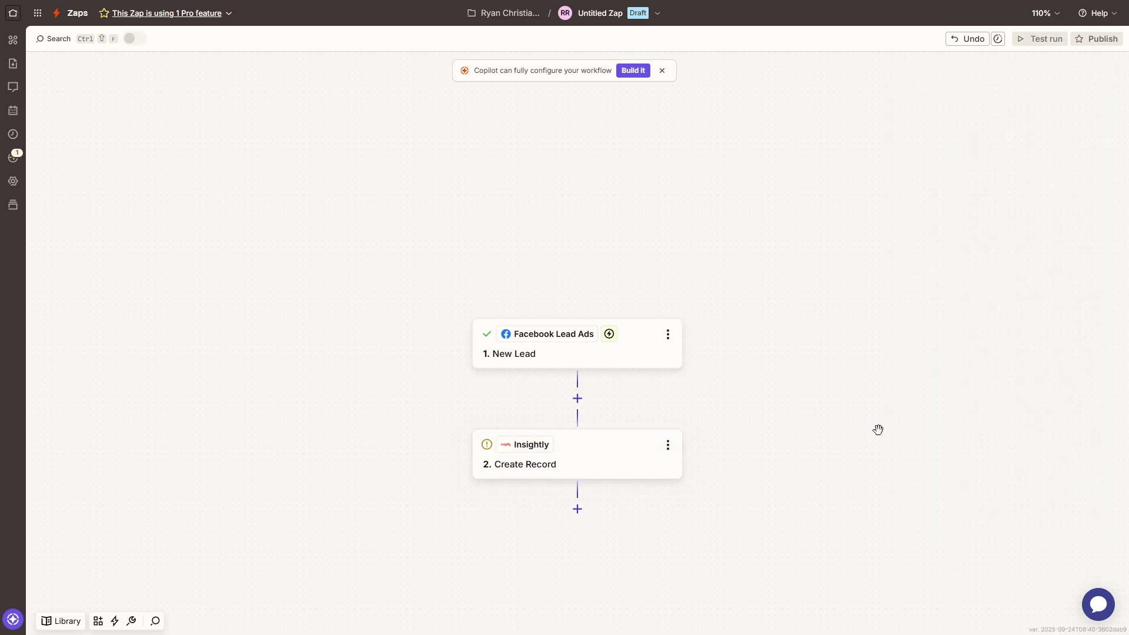